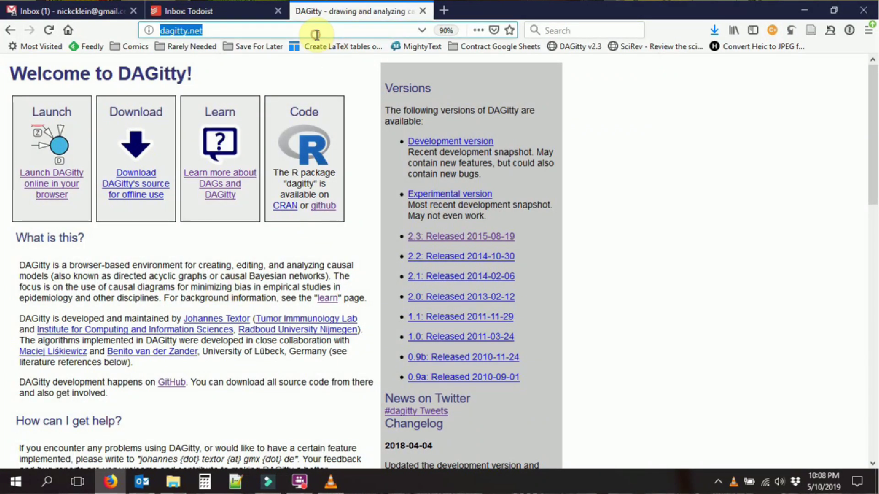
Launch online DAGitty, nudge node D left, and highlight the latent and adjusted legend entries.
{"action": "left_click", "coordinate": [62, 183]}
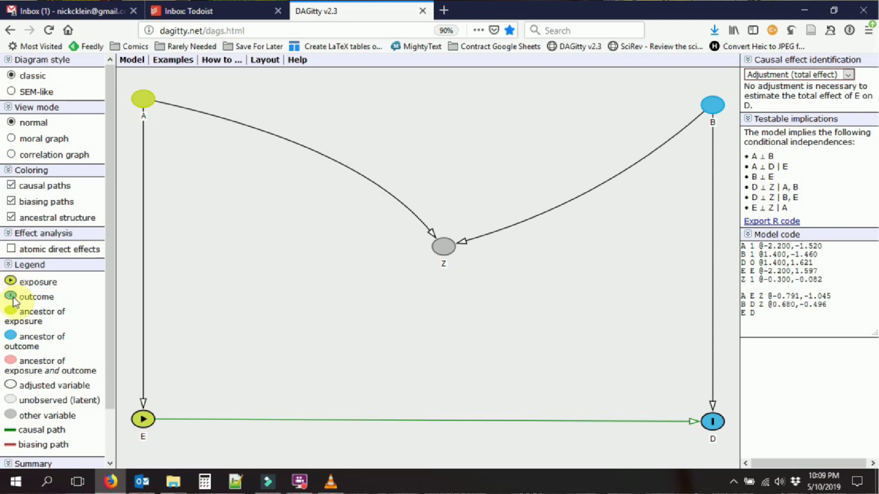
{"action": "mouse_move", "coordinate": [712, 420]}
{"action": "left_mouse_down"}
{"action": "mouse_move", "coordinate": [701, 411]}
{"action": "mouse_move", "coordinate": [697, 419]}
{"action": "left_mouse_up"}
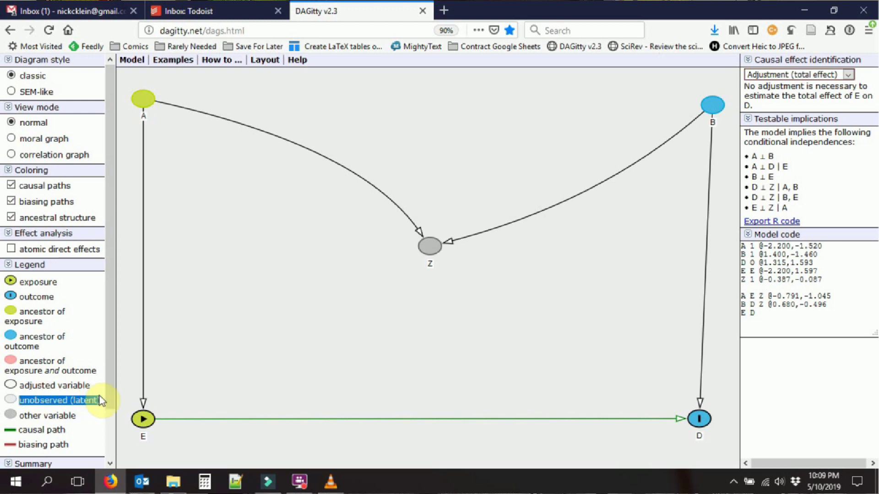
{"action": "left_click", "coordinate": [119, 395]}
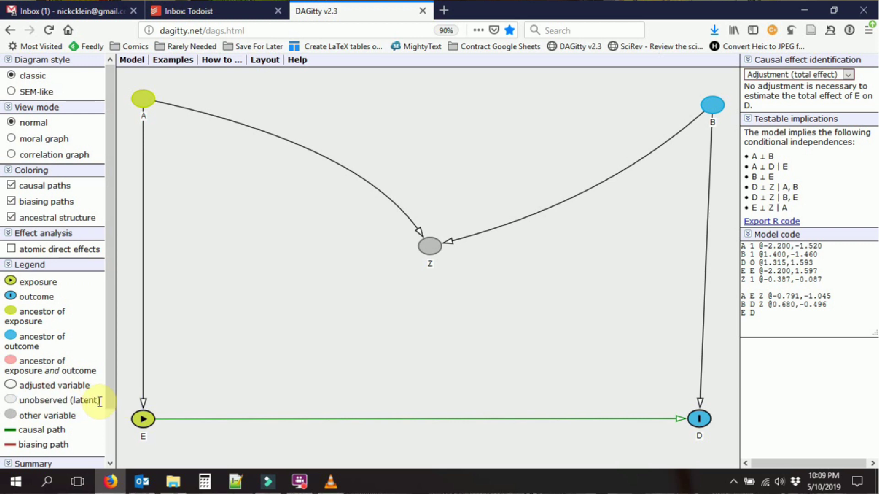
{"action": "left_click_drag", "start_coordinate": [100, 400], "coordinate": [32, 393]}
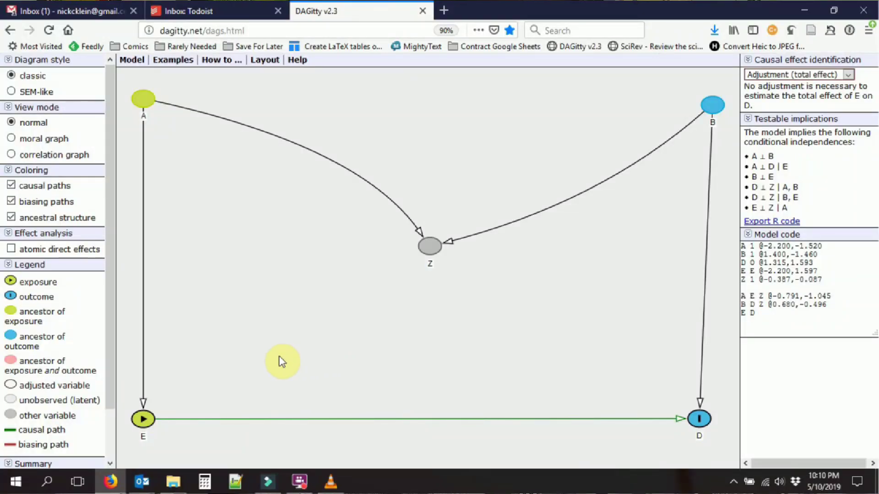
Start a new model with exposure X and outcome Y, then drag both nodes toward the centre.
{"action": "left_click", "coordinate": [133, 67]}
{"action": "left_click", "coordinate": [139, 72]}
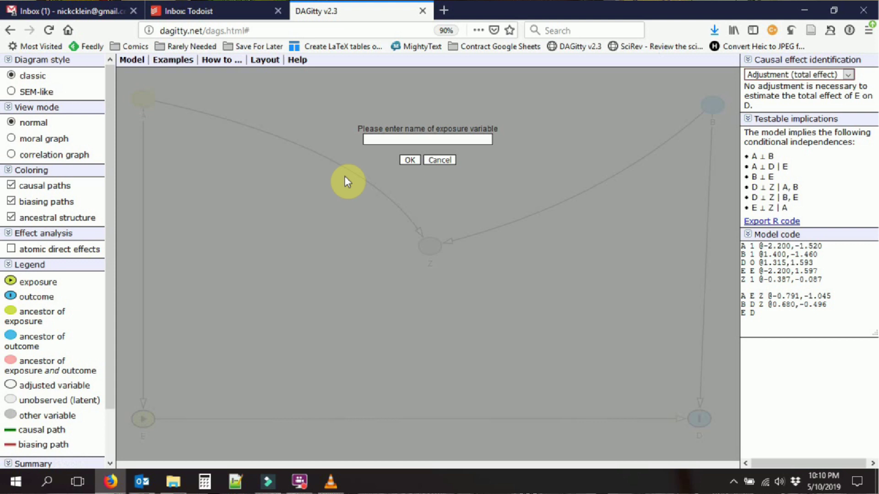
{"action": "left_click", "coordinate": [410, 160]}
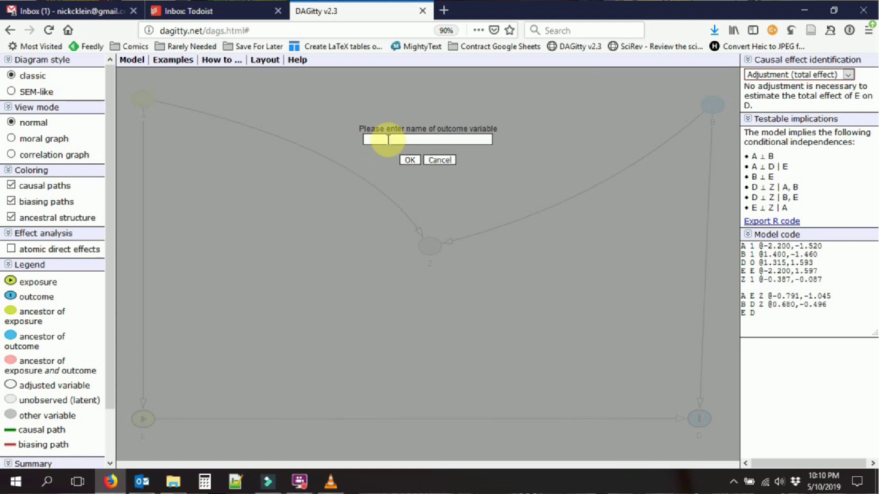
{"action": "type", "text": "Y"}
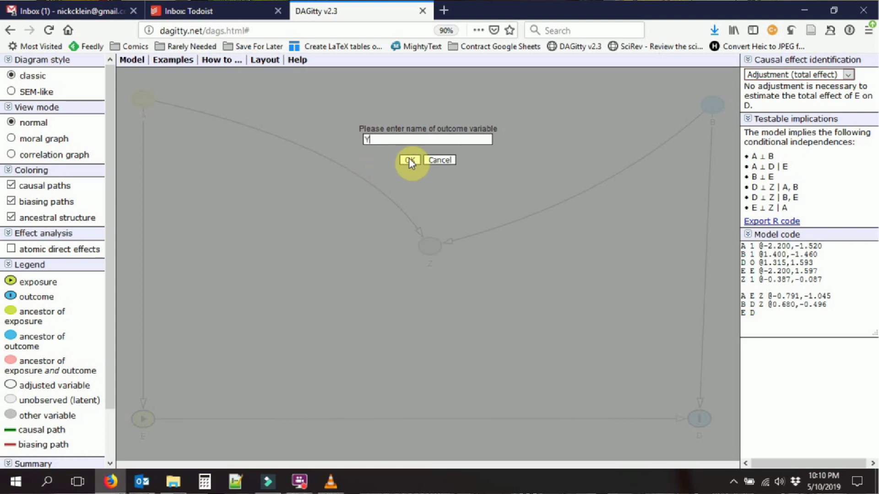
{"action": "left_click", "coordinate": [410, 159]}
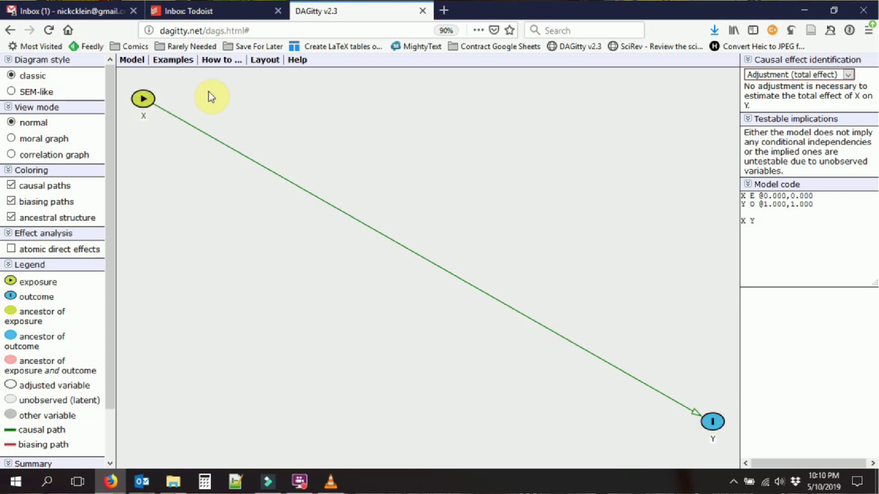
{"action": "left_click_drag", "start_coordinate": [143, 99], "coordinate": [241, 277]}
{"action": "left_click_drag", "start_coordinate": [708, 416], "coordinate": [450, 313]}
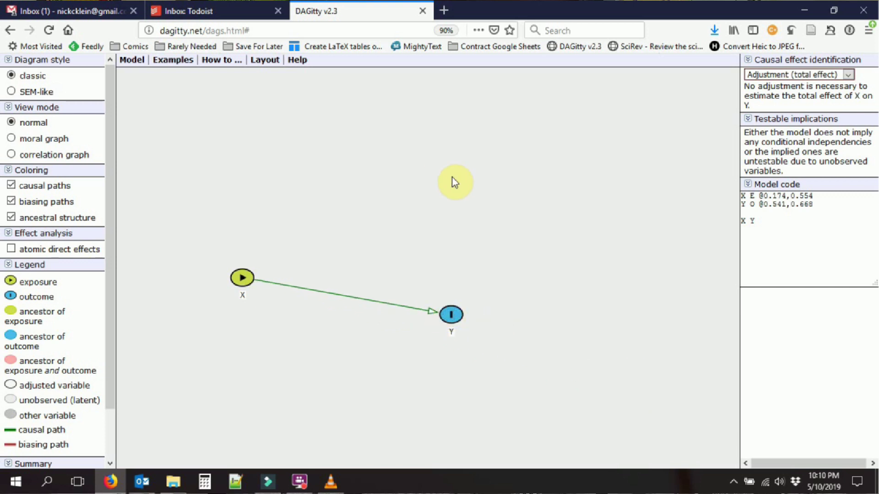
Add a new variable named W above X and Y and nudge it into place.
{"action": "double_click", "coordinate": [375, 190]}
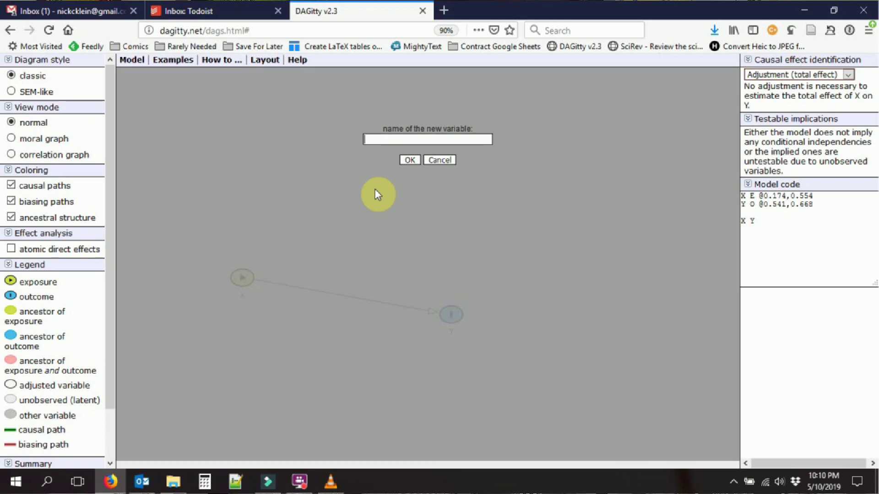
{"action": "type", "text": "W"}
{"action": "left_click", "coordinate": [409, 161]}
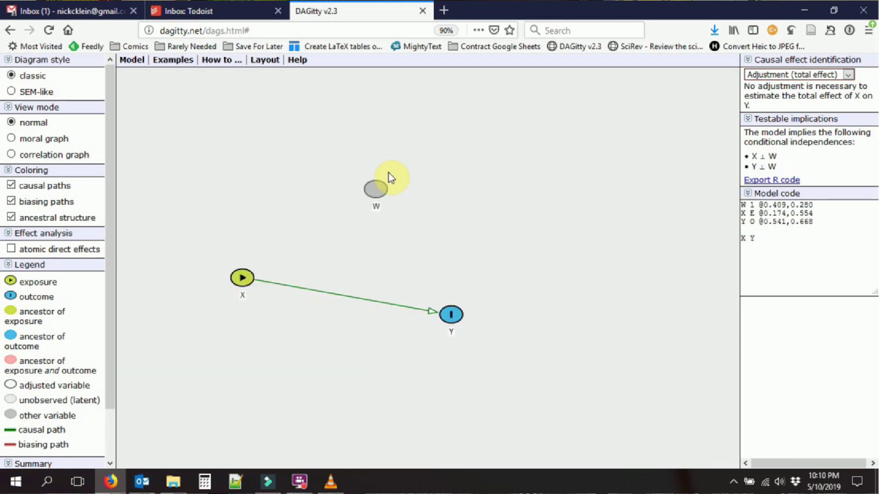
{"action": "left_click_drag", "start_coordinate": [374, 190], "coordinate": [364, 194]}
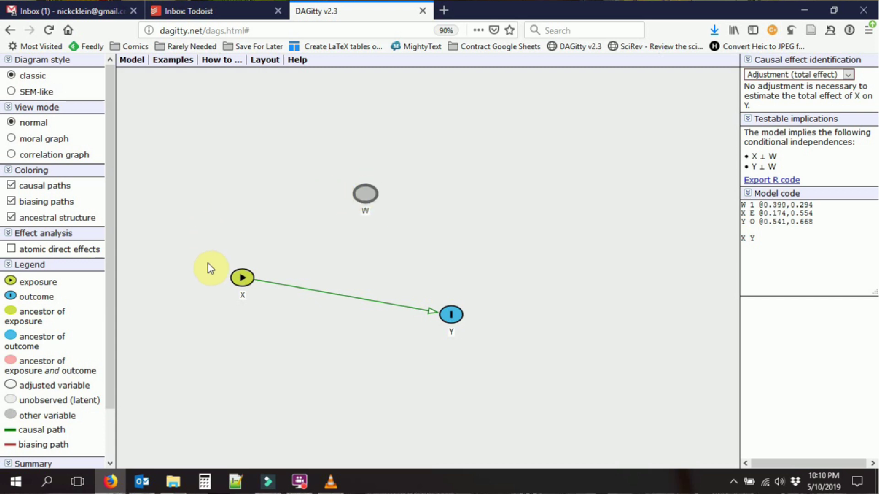
Draw arrows W → X and W → Y, then highlight the ancestor legend entry.
{"action": "left_click", "coordinate": [243, 279]}
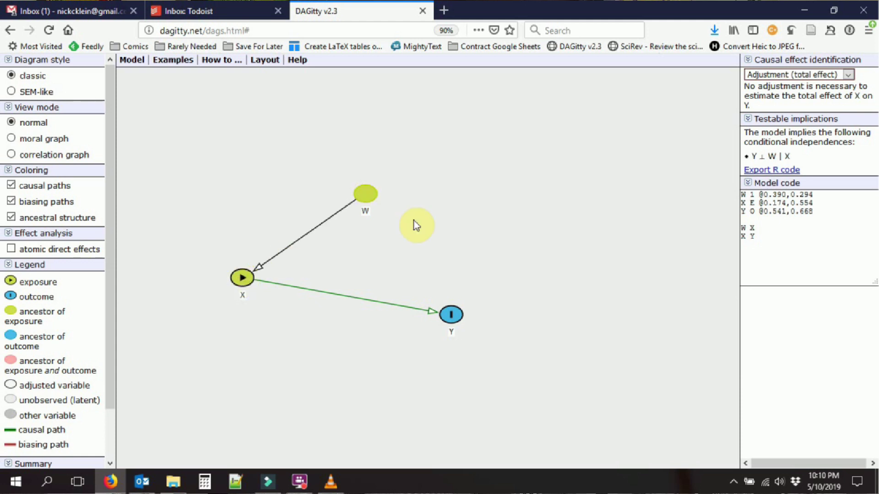
{"action": "left_click", "coordinate": [366, 194]}
{"action": "left_click", "coordinate": [452, 316]}
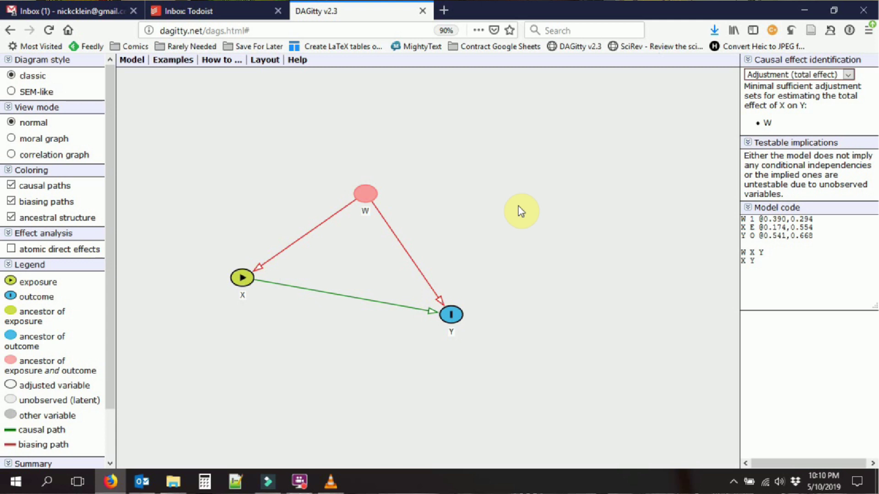
{"action": "mouse_move", "coordinate": [95, 376]}
{"action": "left_mouse_down"}
{"action": "mouse_move", "coordinate": [10, 361]}
{"action": "mouse_move", "coordinate": [91, 359]}
{"action": "left_mouse_up"}
{"action": "left_click", "coordinate": [221, 380]}
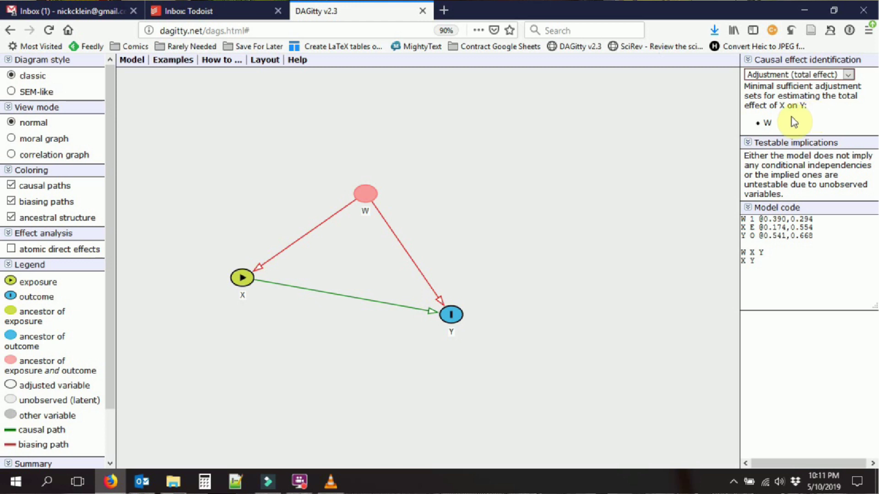
Highlight the {W} adjustment set explanation, then switch the analysis to 'Adjustment (direct effect)'.
{"action": "double_click", "coordinate": [766, 123]}
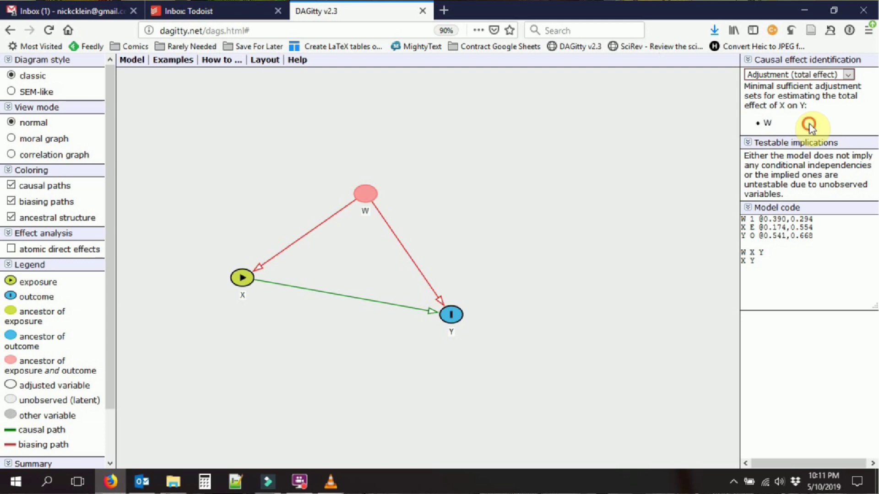
{"action": "left_click_drag", "start_coordinate": [806, 122], "coordinate": [743, 83]}
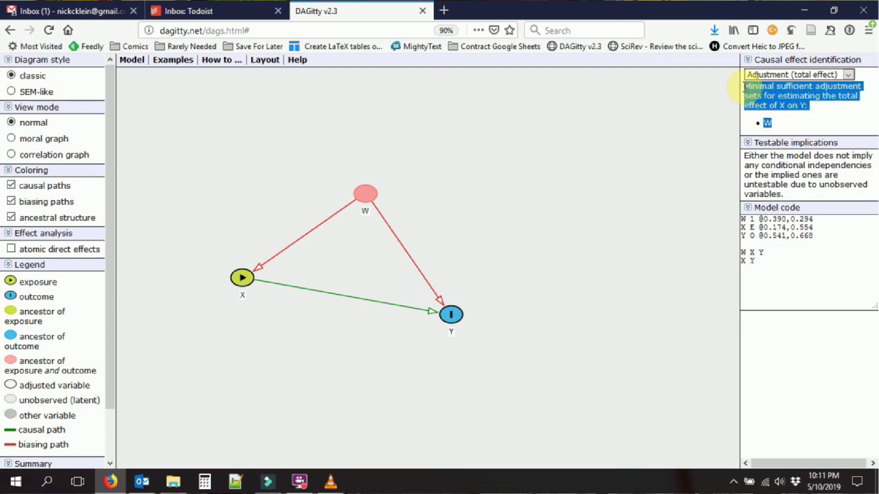
{"action": "left_click", "coordinate": [802, 125]}
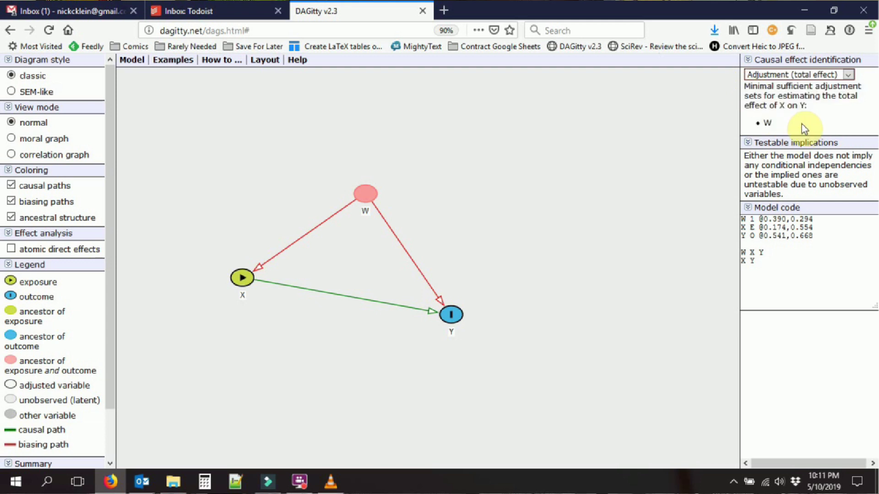
{"action": "left_click", "coordinate": [804, 77]}
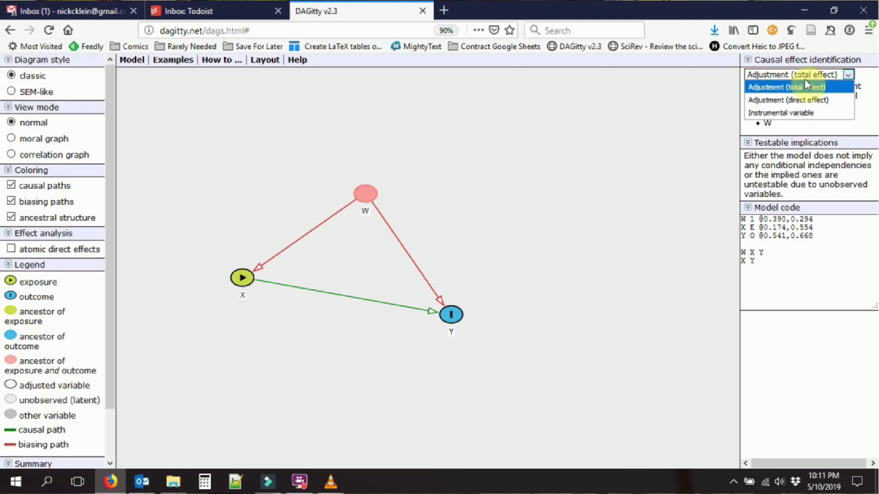
{"action": "left_click", "coordinate": [820, 105]}
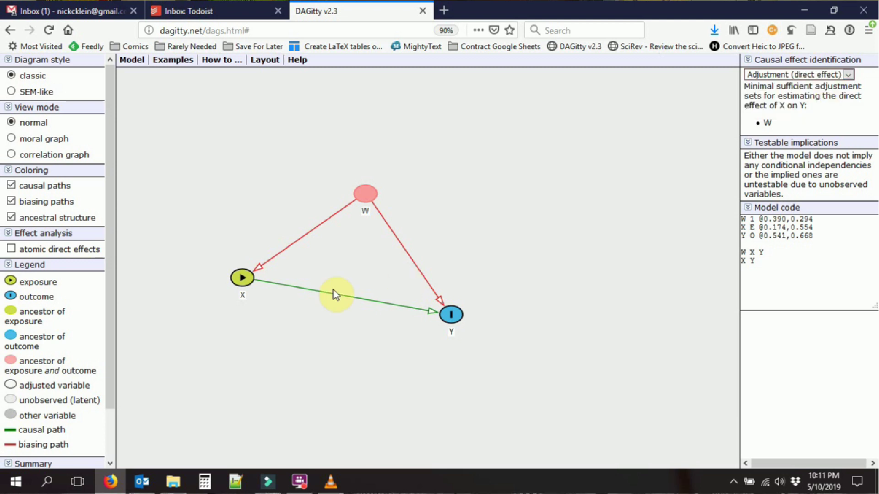
Add variable Z and connect it as a mediator: X → Z → Y.
{"action": "left_click", "coordinate": [310, 347]}
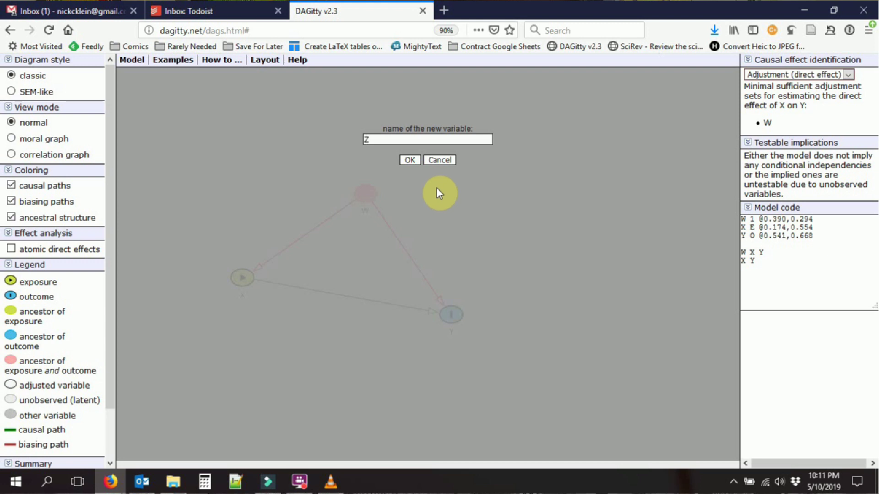
{"action": "left_click", "coordinate": [410, 160]}
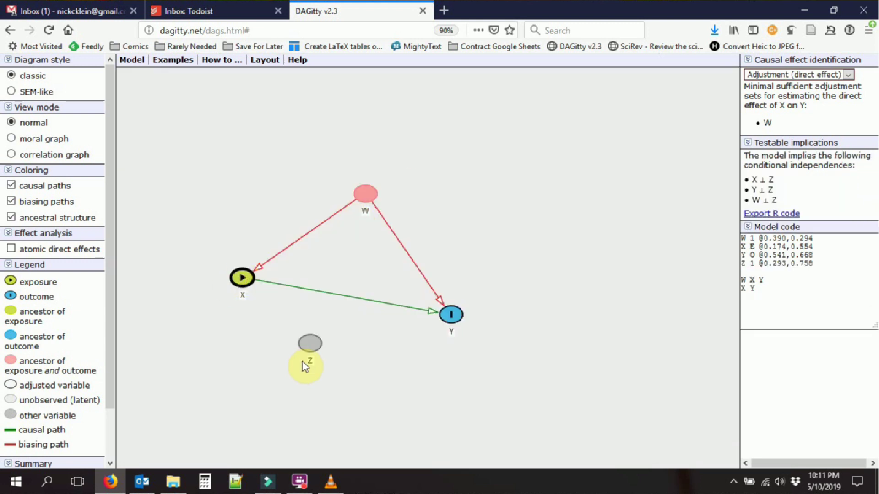
{"action": "left_click", "coordinate": [314, 343]}
{"action": "left_click", "coordinate": [453, 313]}
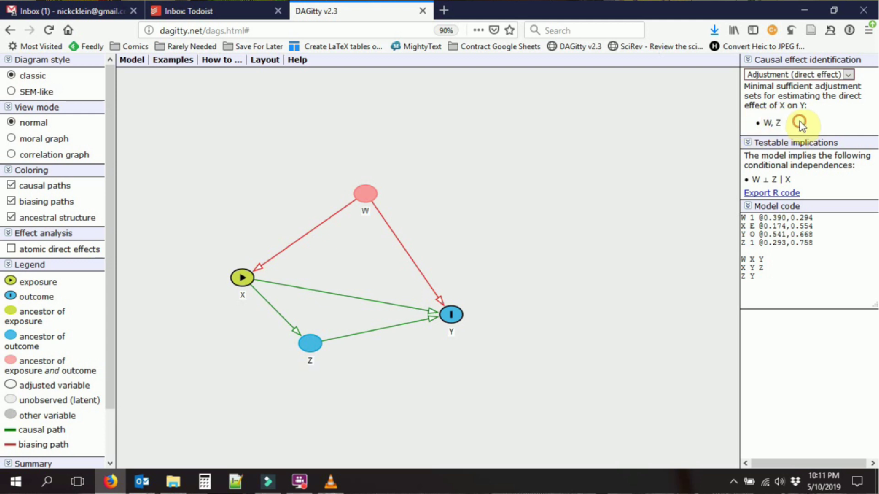
Switch the effect analysis to instrumental variables, then to 'Adjustment (total effect)'.
{"action": "left_click", "coordinate": [806, 74]}
{"action": "left_click", "coordinate": [787, 110]}
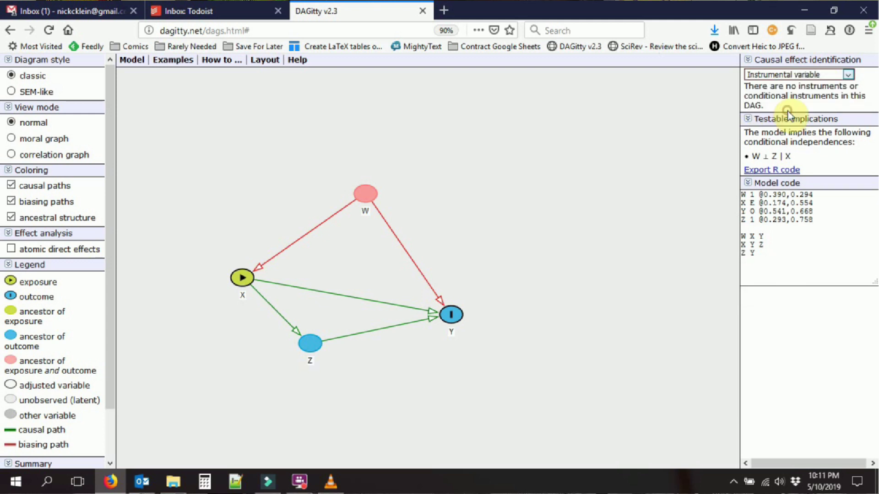
{"action": "left_click", "coordinate": [788, 76]}
{"action": "left_click", "coordinate": [808, 85]}
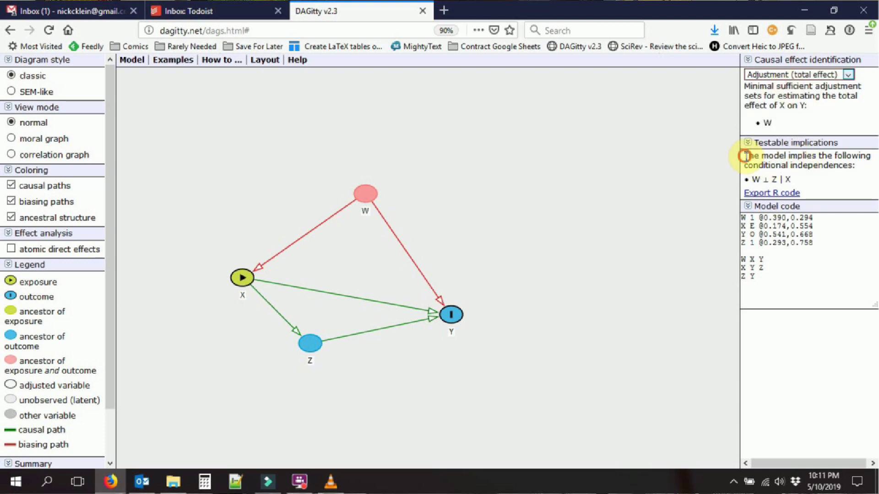
Highlight the independence W ⊥ Z | X, nudge W and Z, and curve the W → Y arrow.
{"action": "left_click_drag", "start_coordinate": [745, 156], "coordinate": [833, 179]}
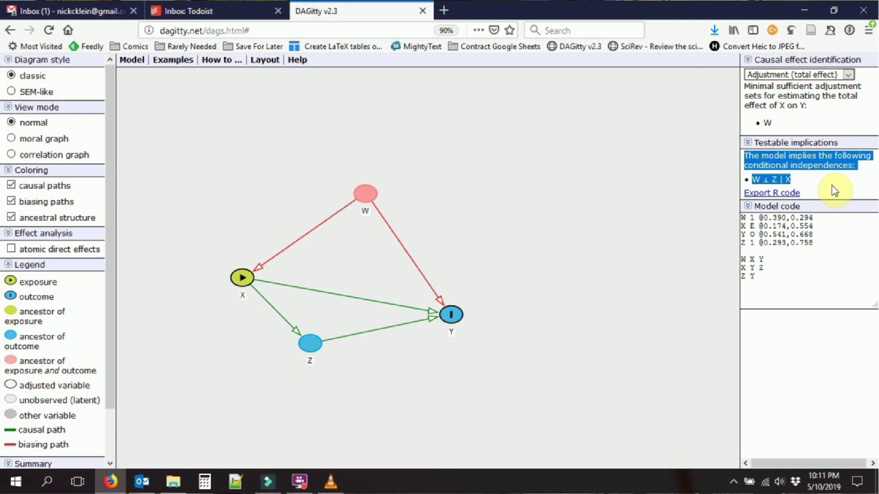
{"action": "left_click", "coordinate": [832, 188]}
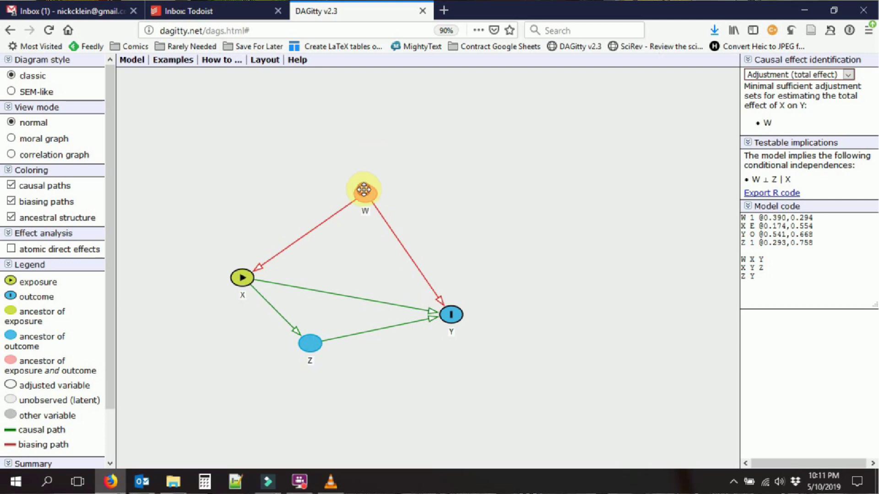
{"action": "left_click_drag", "start_coordinate": [363, 189], "coordinate": [358, 185]}
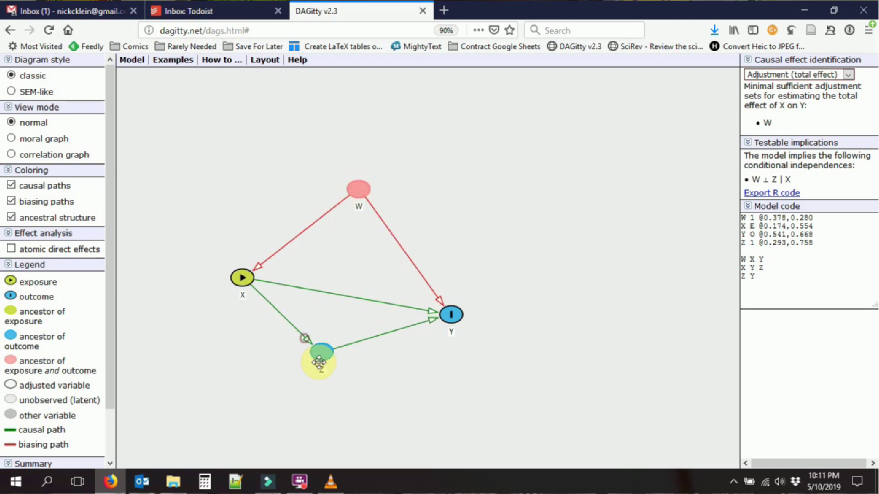
{"action": "left_click_drag", "start_coordinate": [319, 363], "coordinate": [323, 367]}
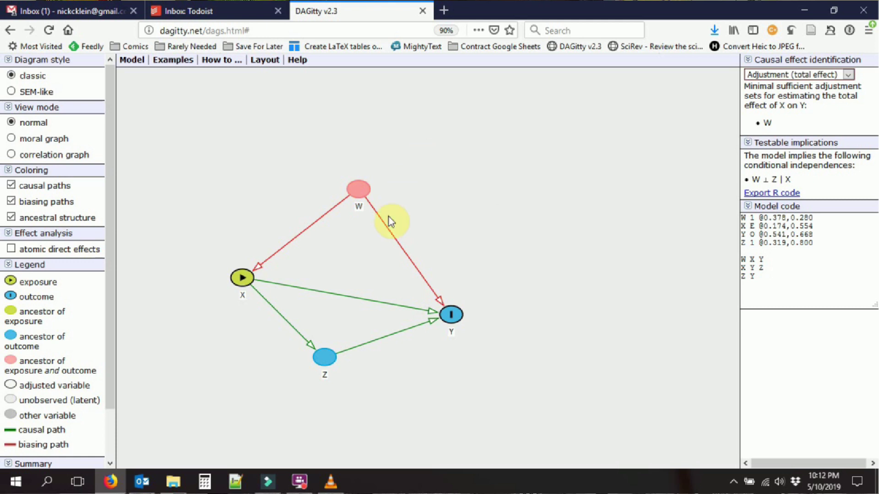
{"action": "left_click_drag", "start_coordinate": [392, 234], "coordinate": [417, 228]}
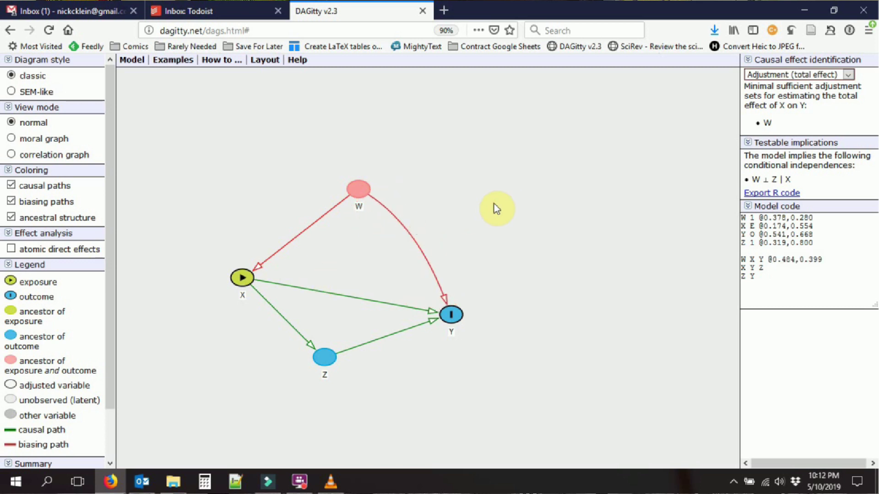
{"action": "mouse_move", "coordinate": [359, 189]}
{"action": "left_mouse_down"}
{"action": "mouse_move", "coordinate": [356, 155]}
{"action": "mouse_move", "coordinate": [342, 148]}
{"action": "mouse_move", "coordinate": [343, 184]}
{"action": "mouse_move", "coordinate": [338, 179]}
{"action": "mouse_move", "coordinate": [357, 189]}
{"action": "left_mouse_up"}
Toggle W between latent and observed with 'u' several times, then delete W with 'd'.
{"action": "key", "text": "u"}
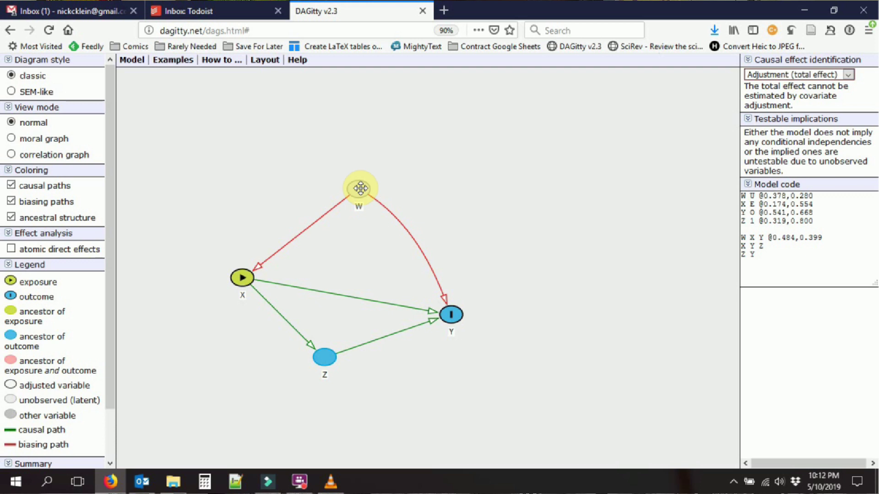
{"action": "key", "text": "u"}
{"action": "key", "text": "u"}
{"action": "key", "text": "u"}
{"action": "key", "text": "u"}
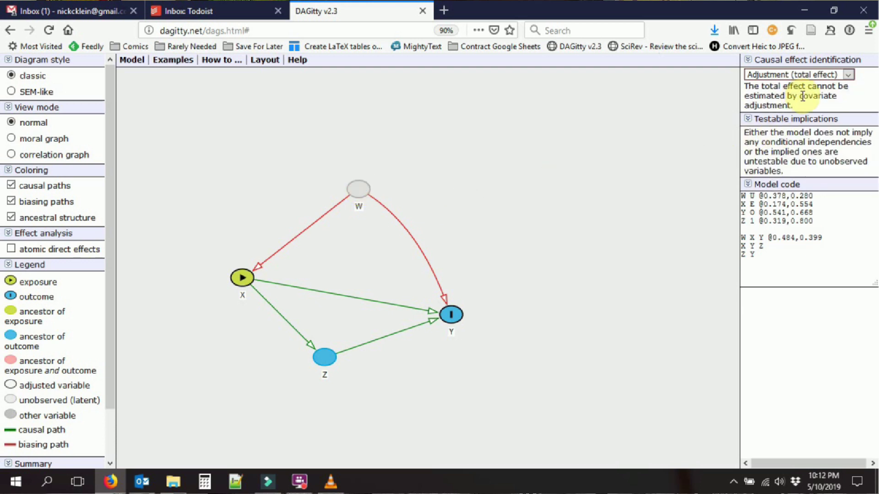
{"action": "key", "text": "u"}
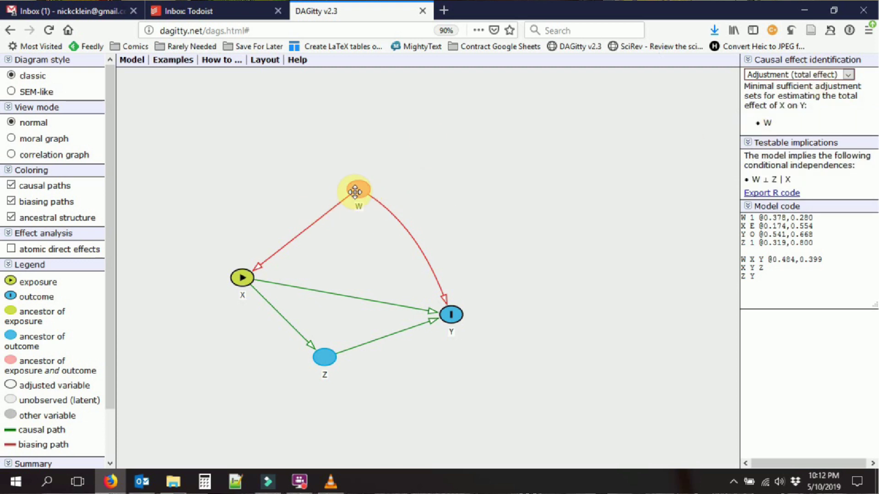
{"action": "key", "text": "u"}
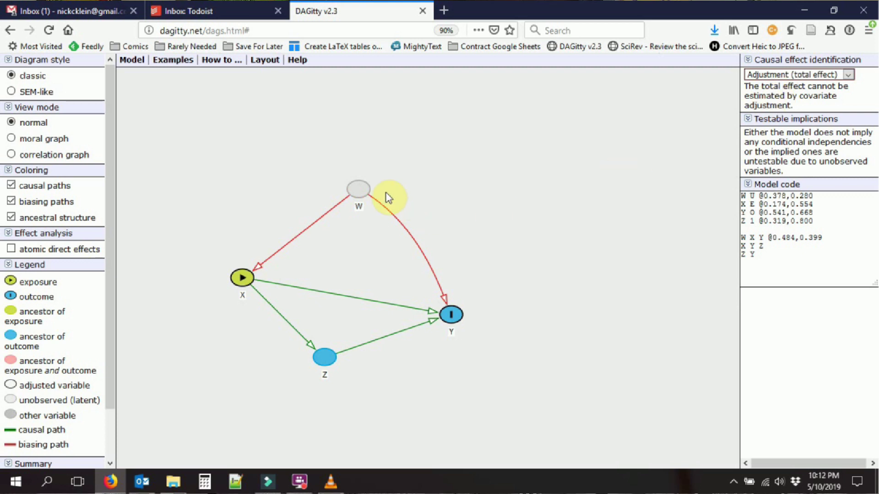
{"action": "key", "text": "d"}
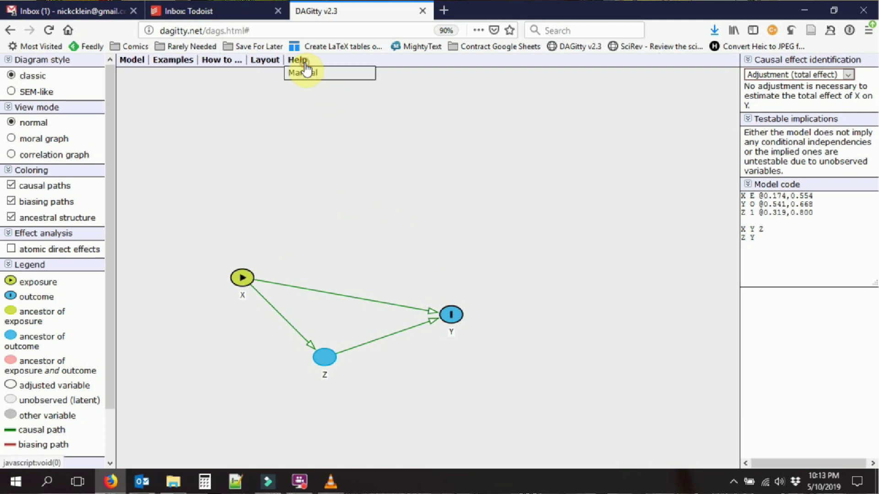
View the rename-variable help, rename X to 'Doctors Visit', and remove its direct arrow to Y.
{"action": "mouse_move", "coordinate": [232, 66]}
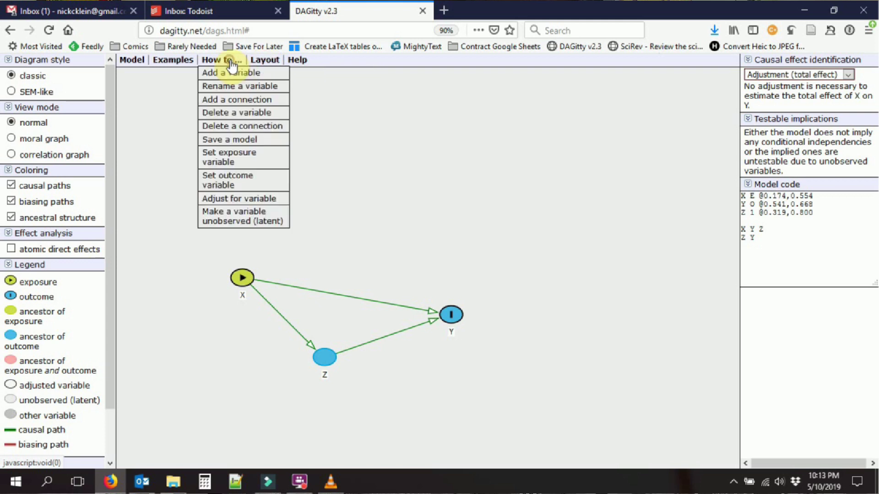
{"action": "left_click", "coordinate": [236, 87]}
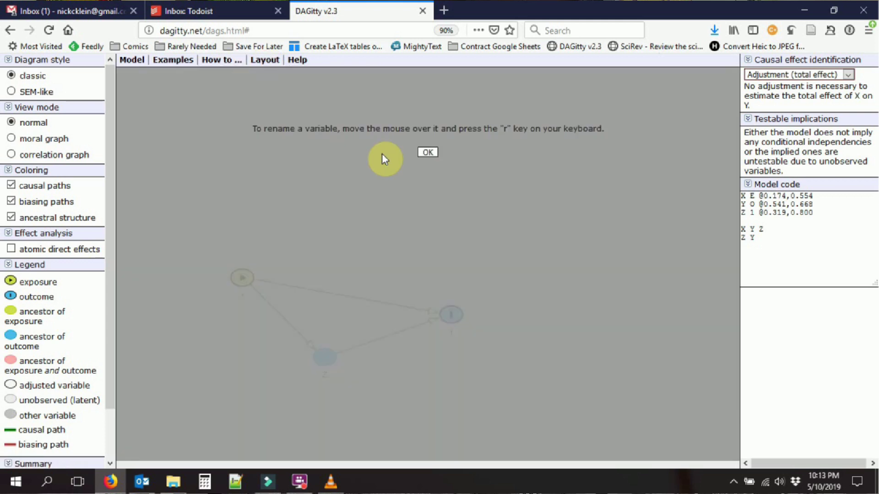
{"action": "left_click", "coordinate": [425, 153]}
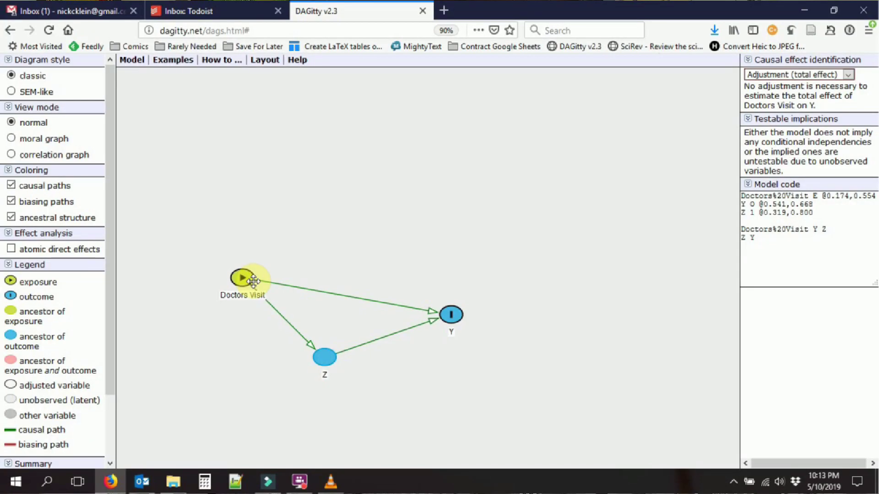
{"action": "left_click", "coordinate": [455, 315]}
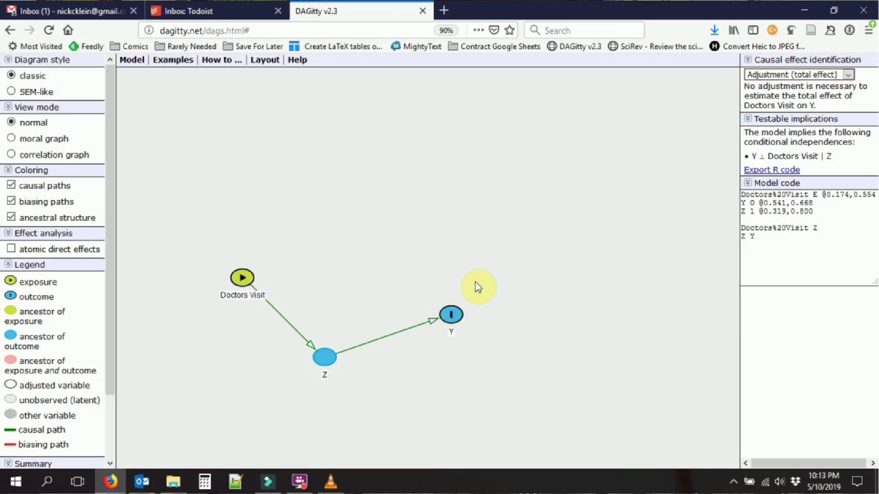